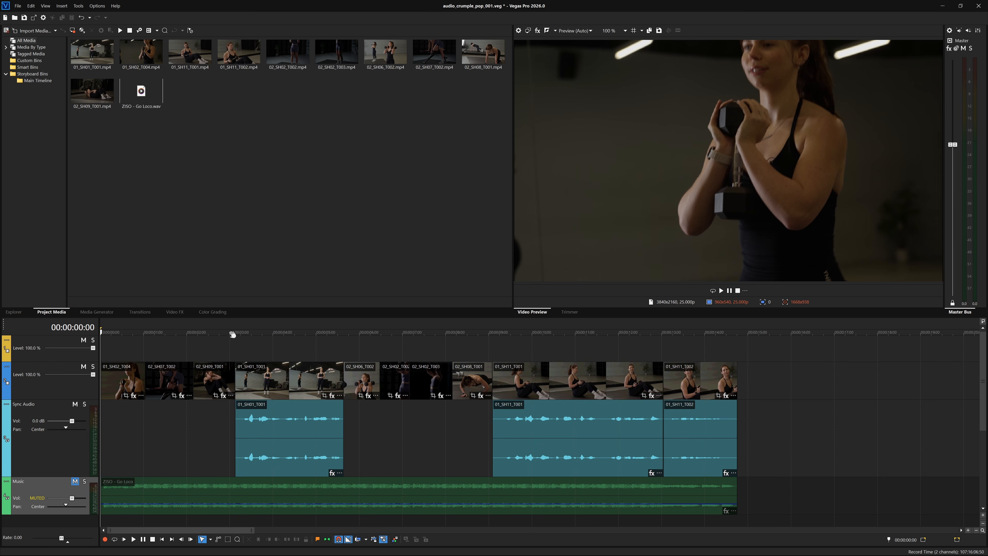
- Play the 01_SH01_T001 and 01_SH11 dialogue sections, and replay 01_SH01_T001, to judge the original sync audio
click(235, 332)
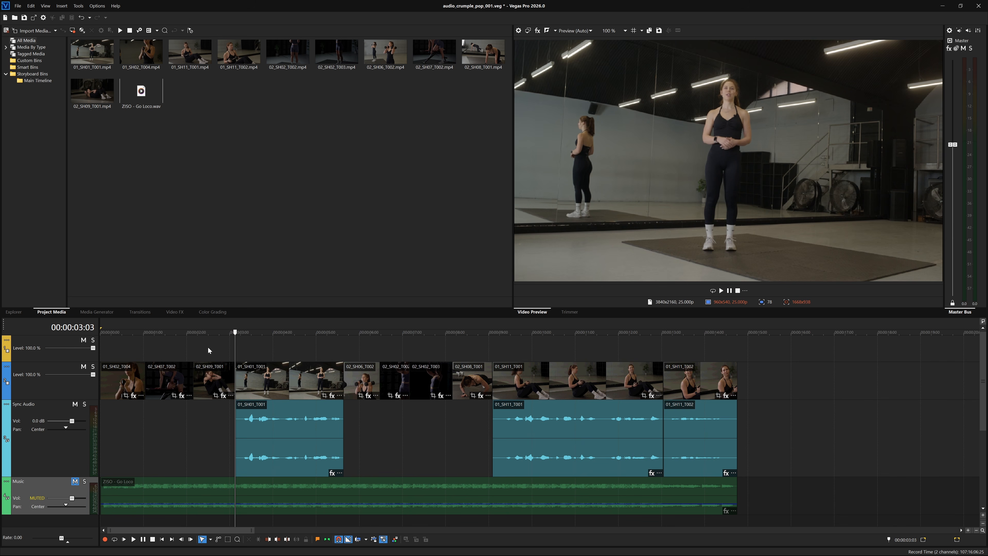
click(721, 290)
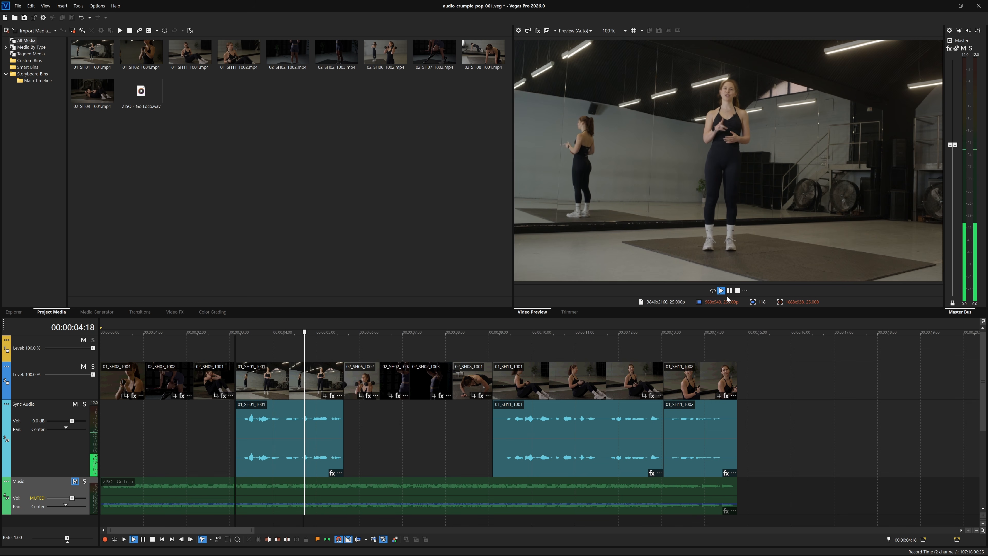
click(738, 290)
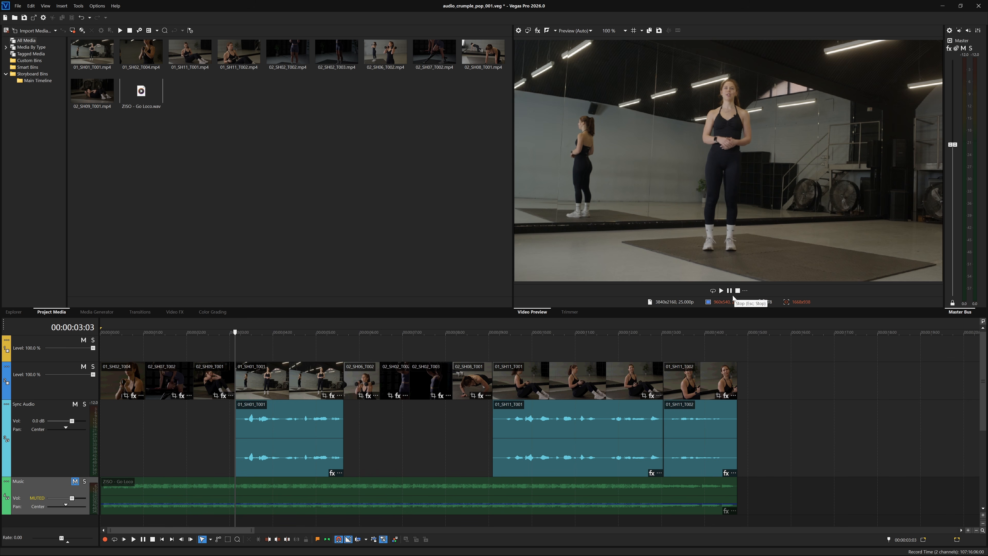
click(493, 332)
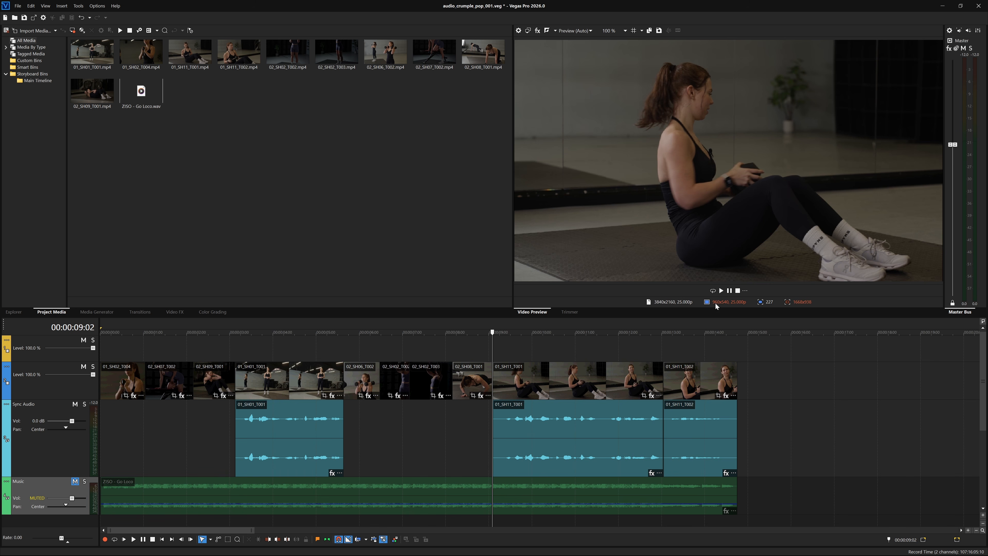
click(721, 290)
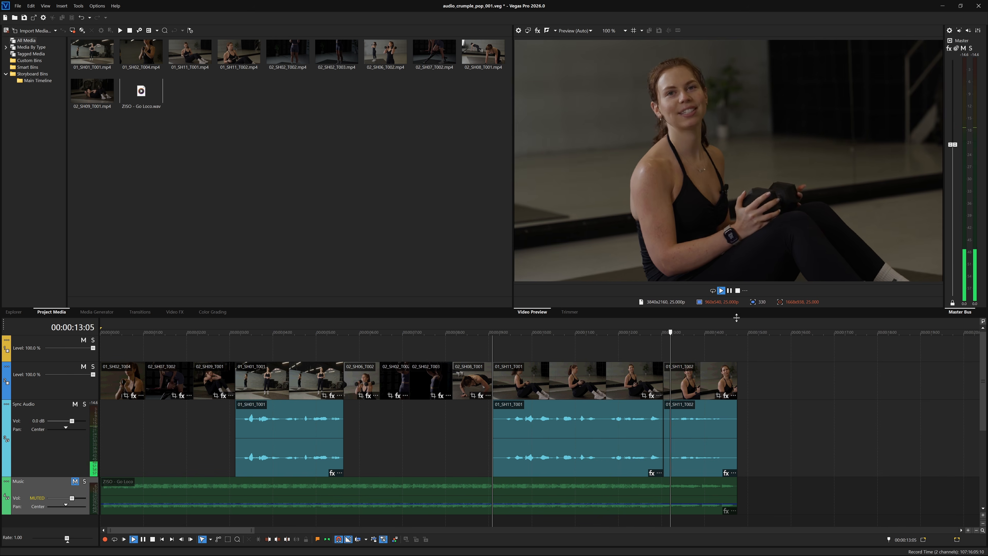
click(738, 291)
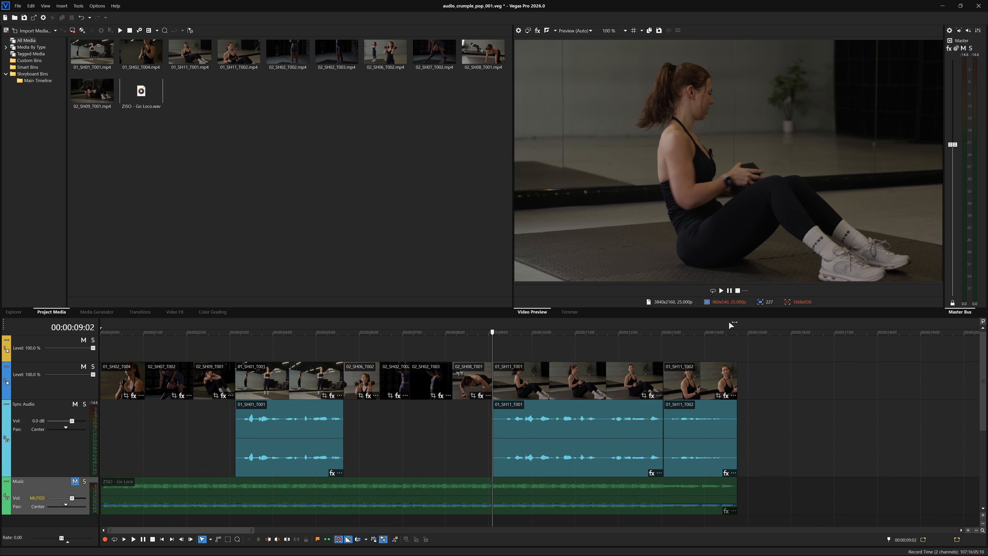
drag(492, 332, 237, 335)
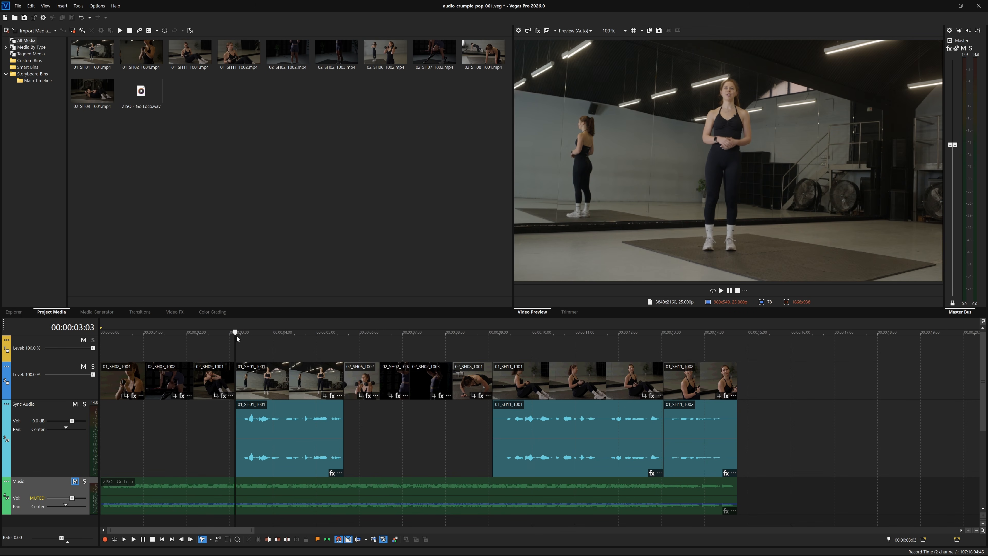
click(721, 290)
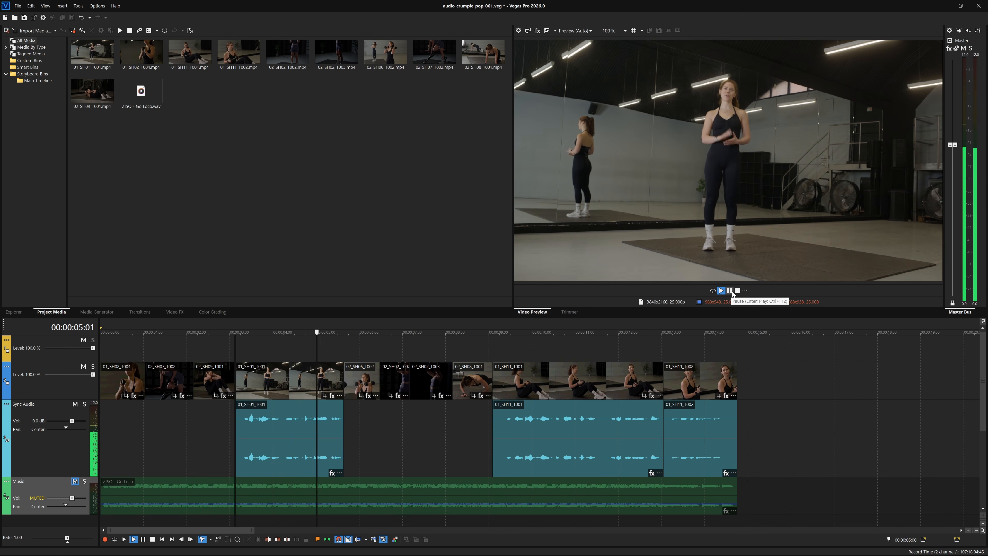
click(737, 290)
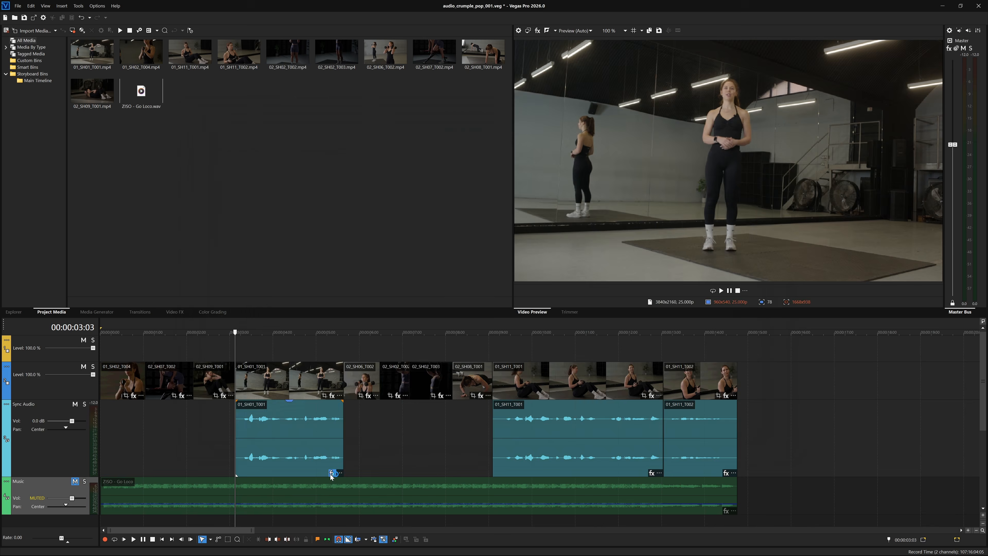
- Add the EchoRemover Complete effect to the 01_SH01_T001 audio event and dock its effect window above the timeline
click(664, 390)
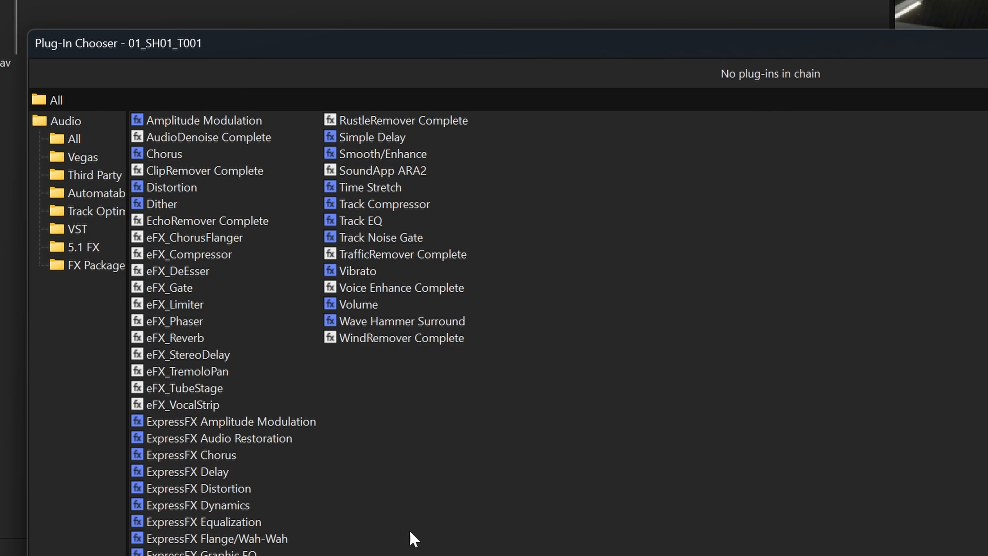
click(241, 227)
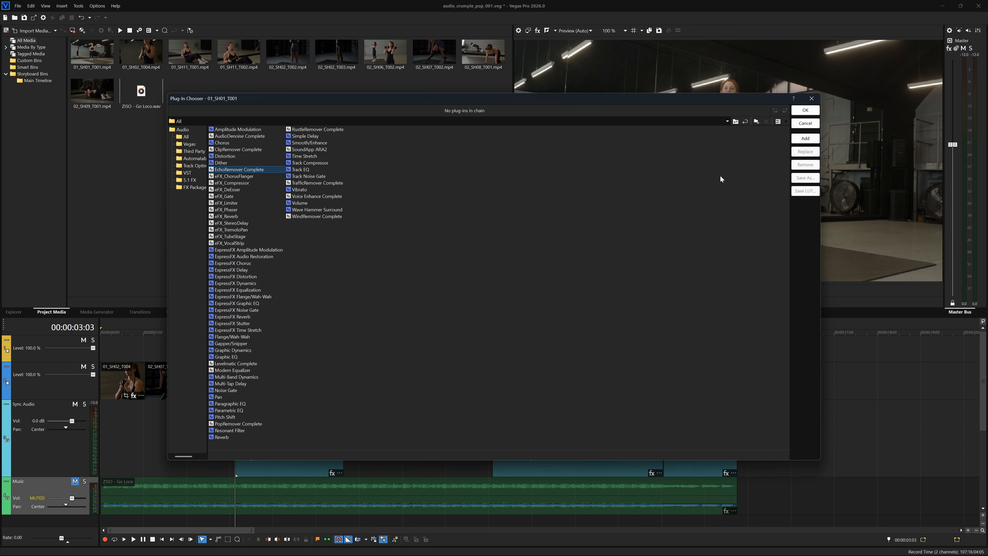
click(804, 138)
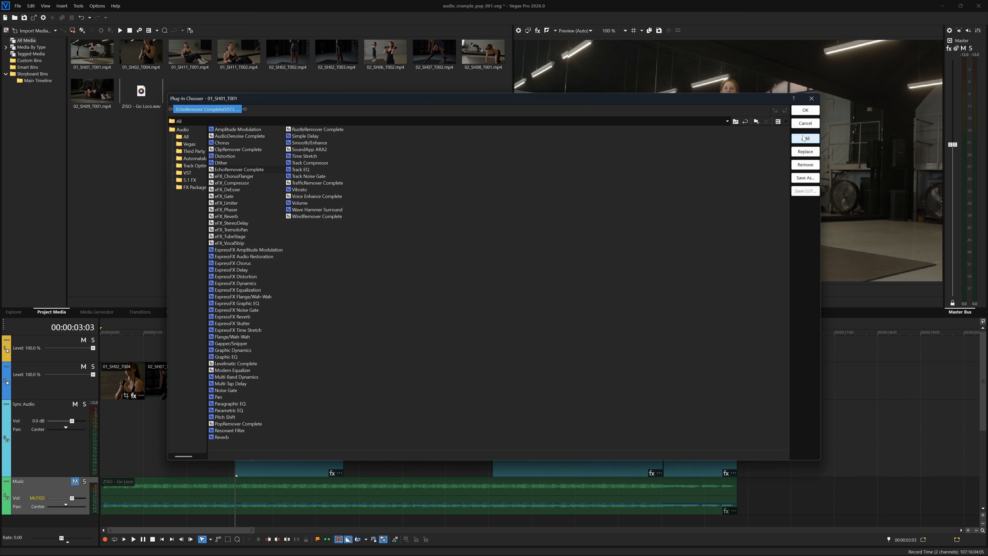
click(805, 110)
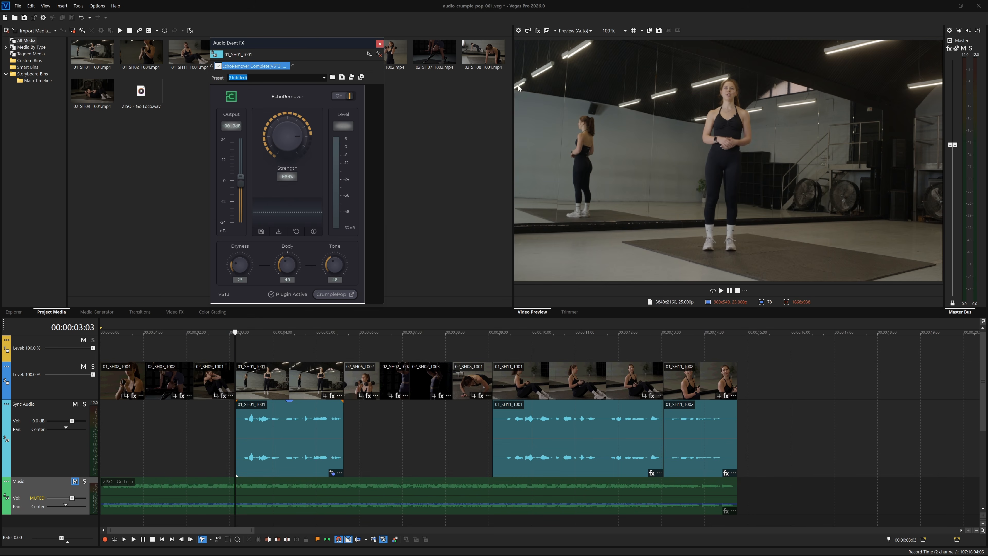
drag(301, 42, 272, 79)
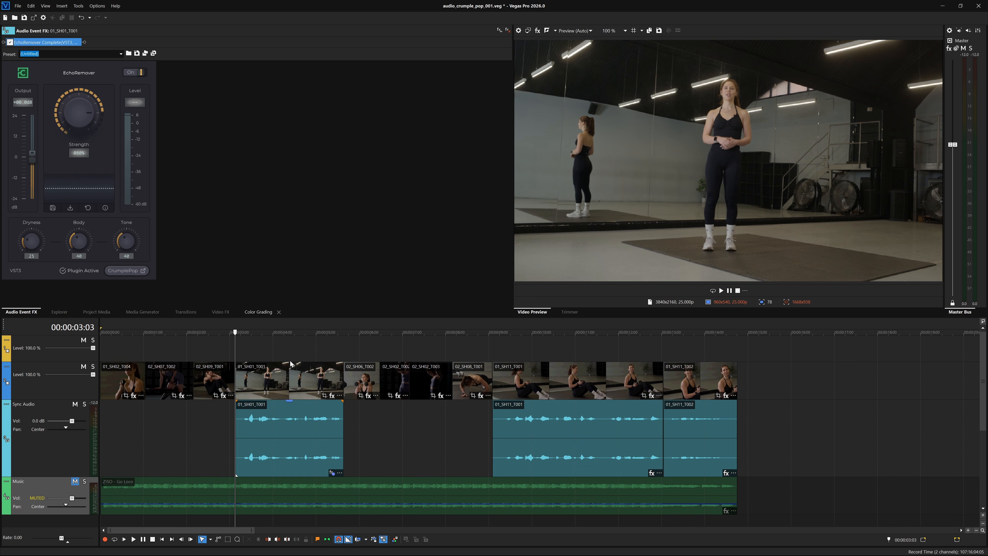
- Loop playback over the 01_SH01_T001 clip and compare its sound with EchoRemover switched off and on
double_click(275, 375)
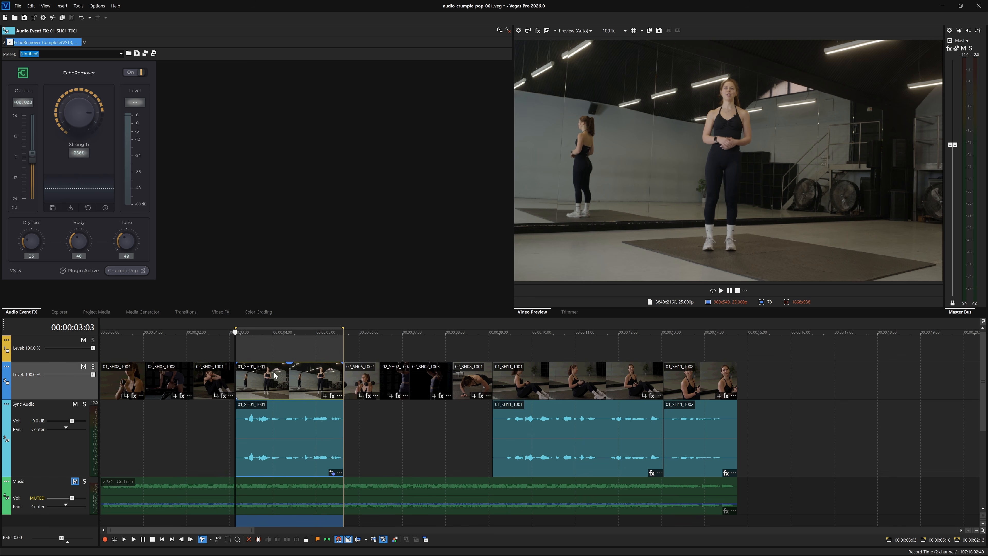
click(713, 290)
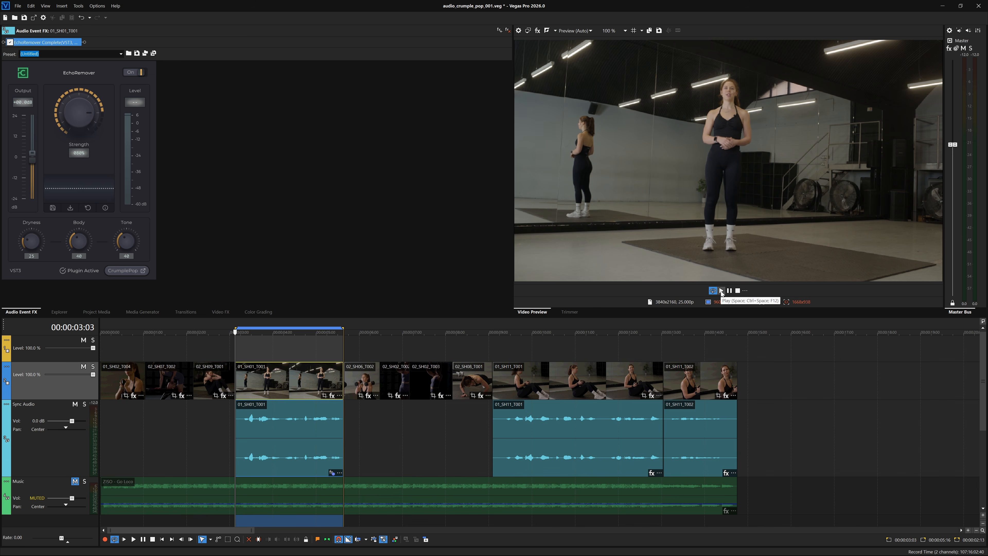
click(721, 291)
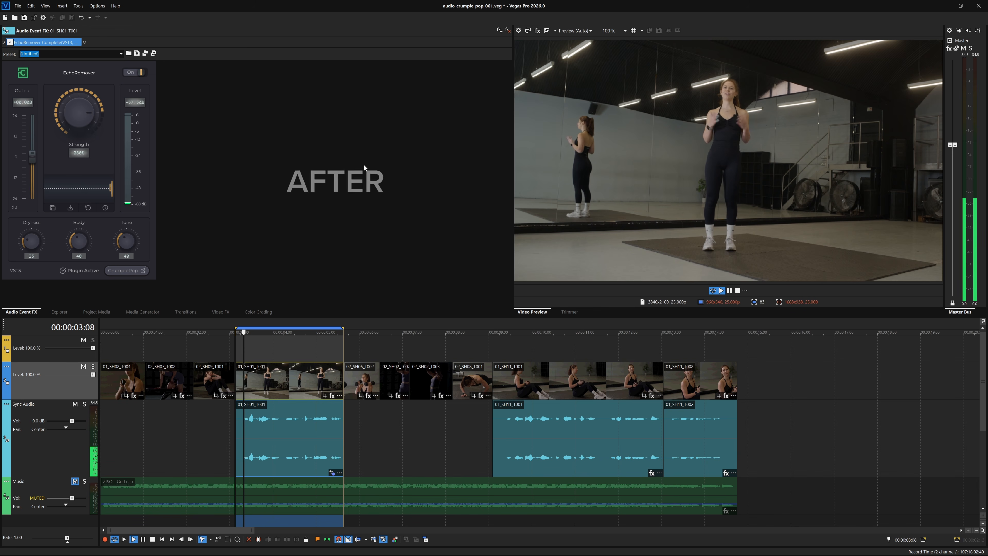
click(133, 72)
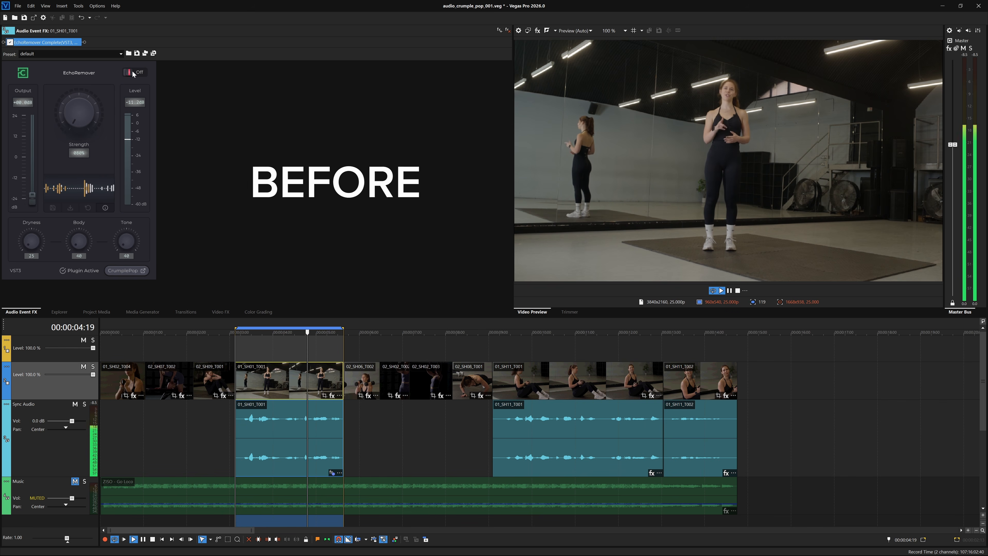
click(132, 72)
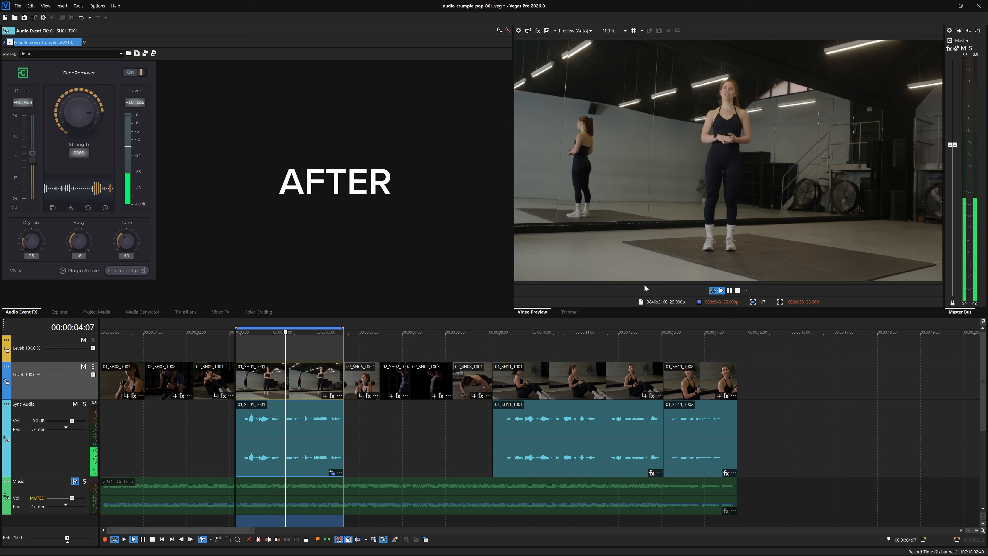
click(737, 290)
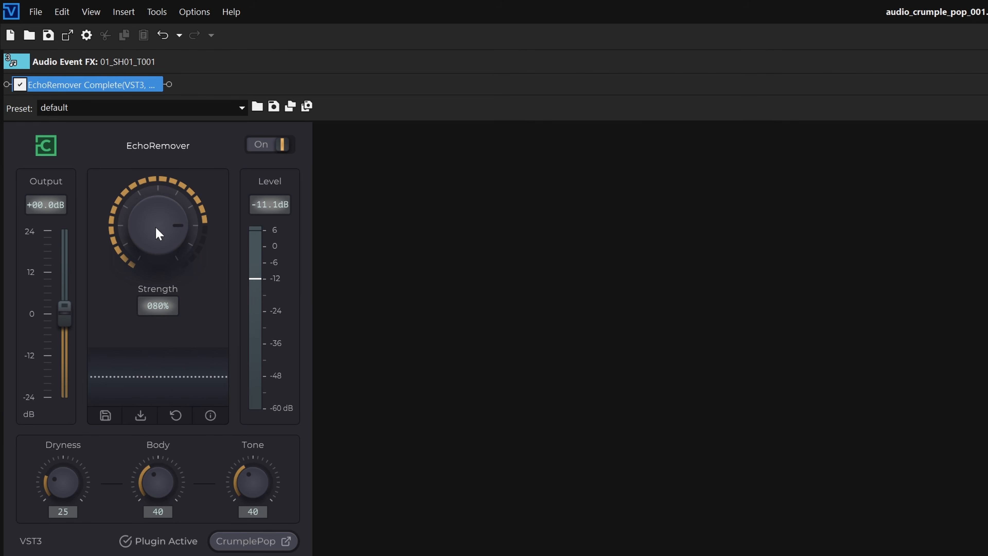
drag(170, 227, 172, 218)
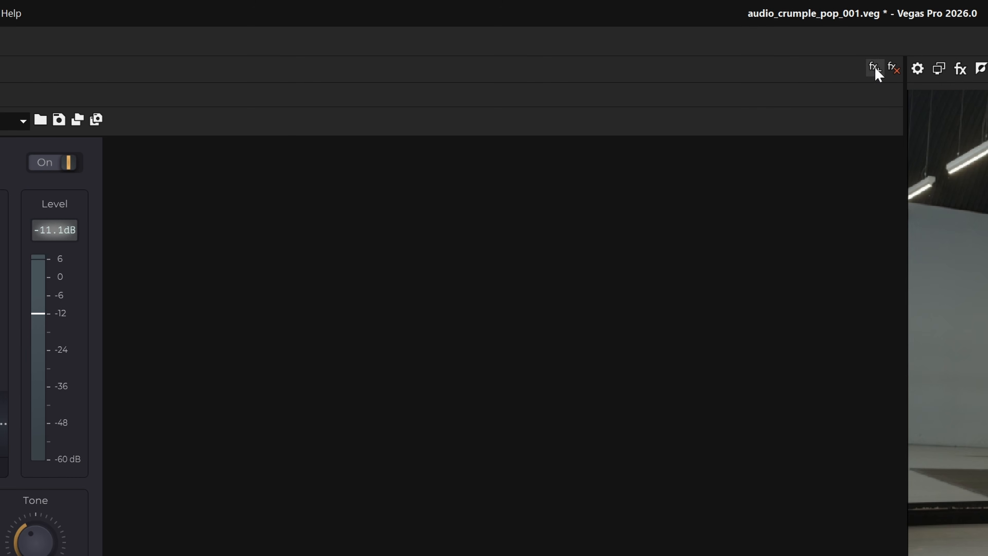
- Replace EchoRemover with Voice Enhance Complete in the 01_SH01_T001 audio event's effect chain
click(874, 68)
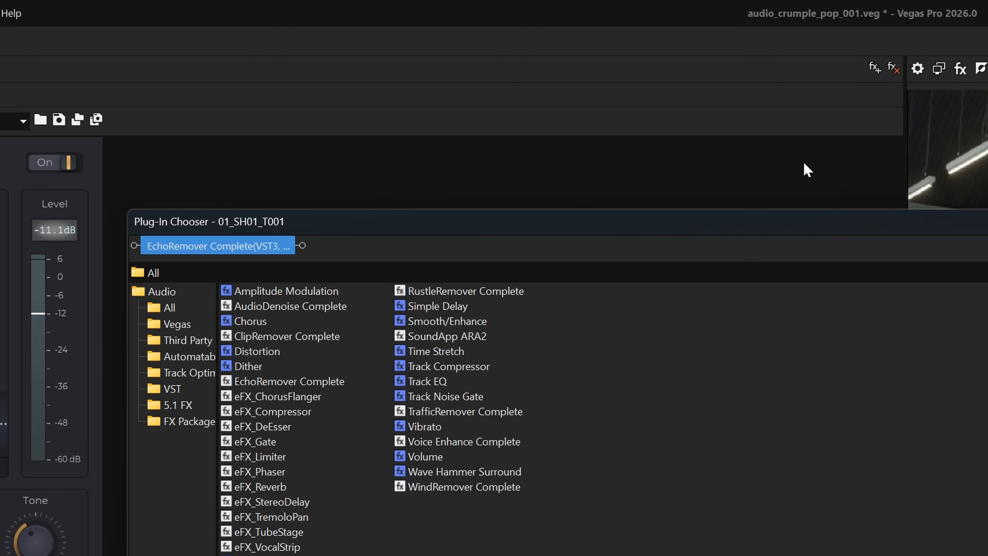
click(476, 441)
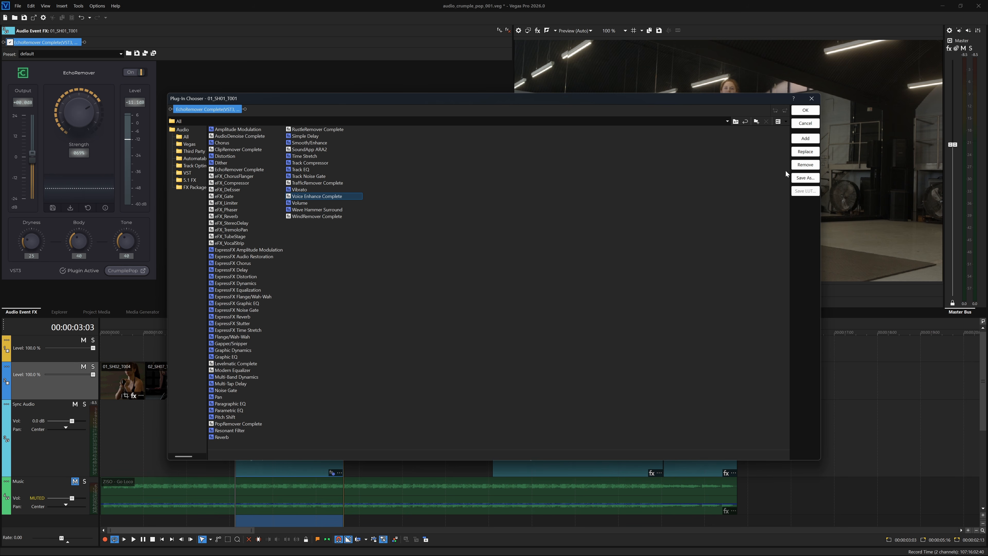
click(803, 152)
click(802, 111)
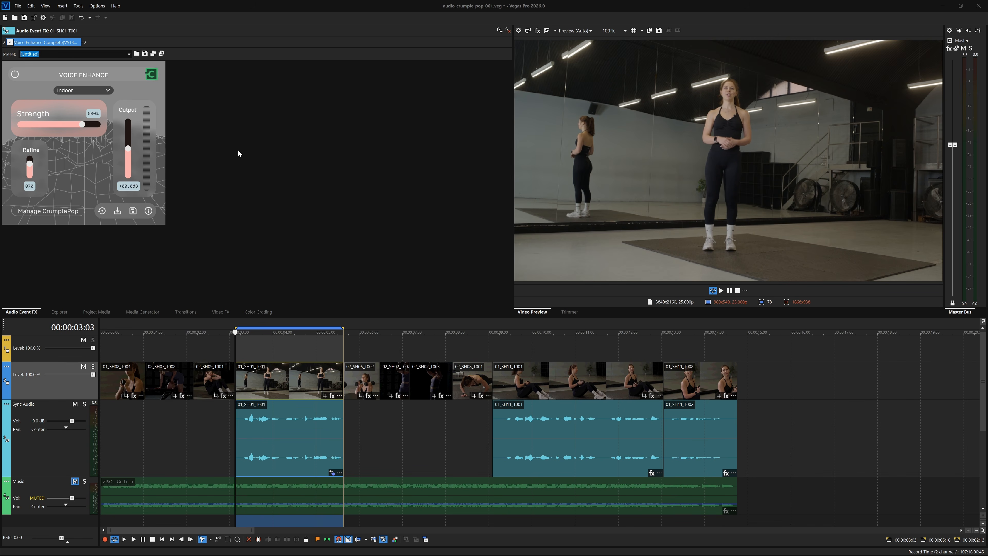
- Play the looped 01_SH01_T001 clip and compare its sound with Voice Enhance switched off and on
click(721, 291)
click(15, 74)
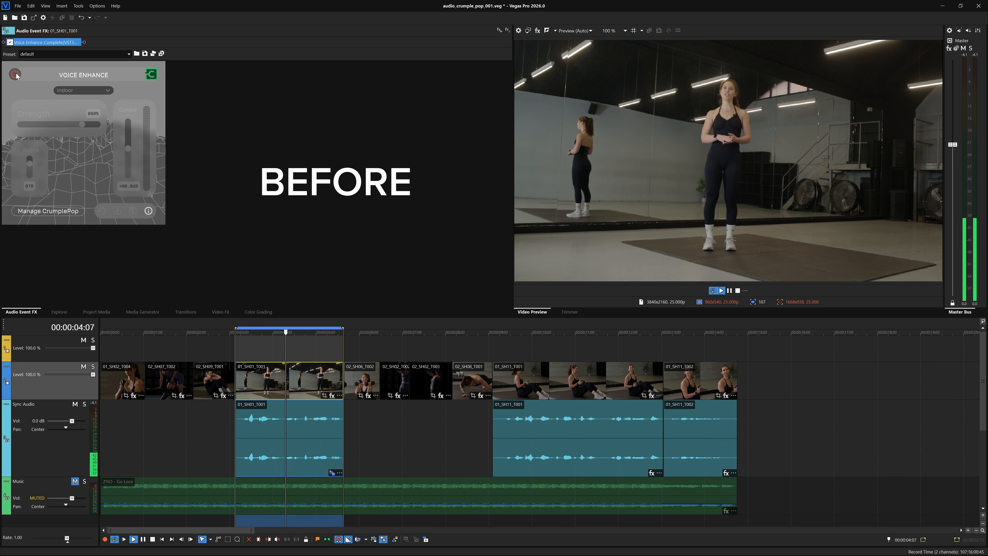
click(15, 75)
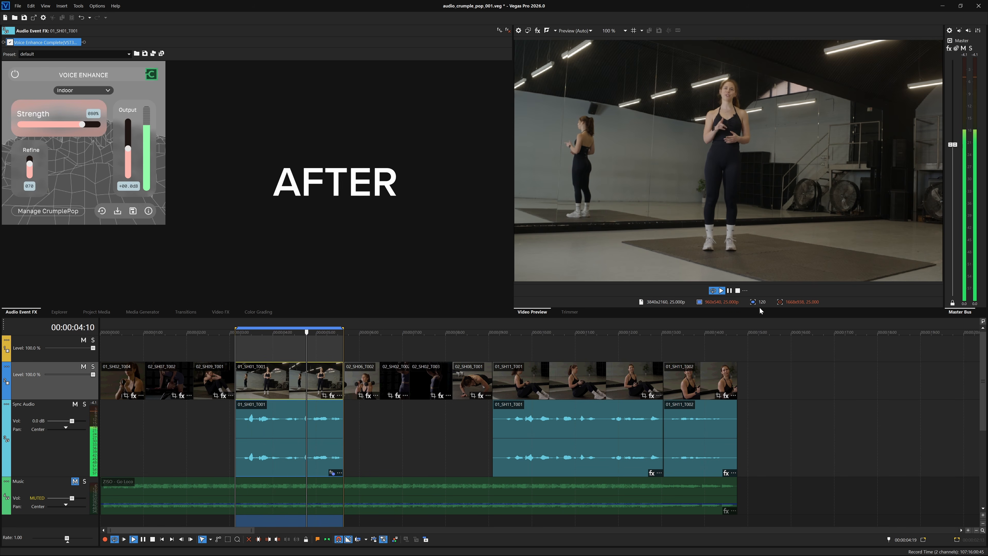
click(738, 290)
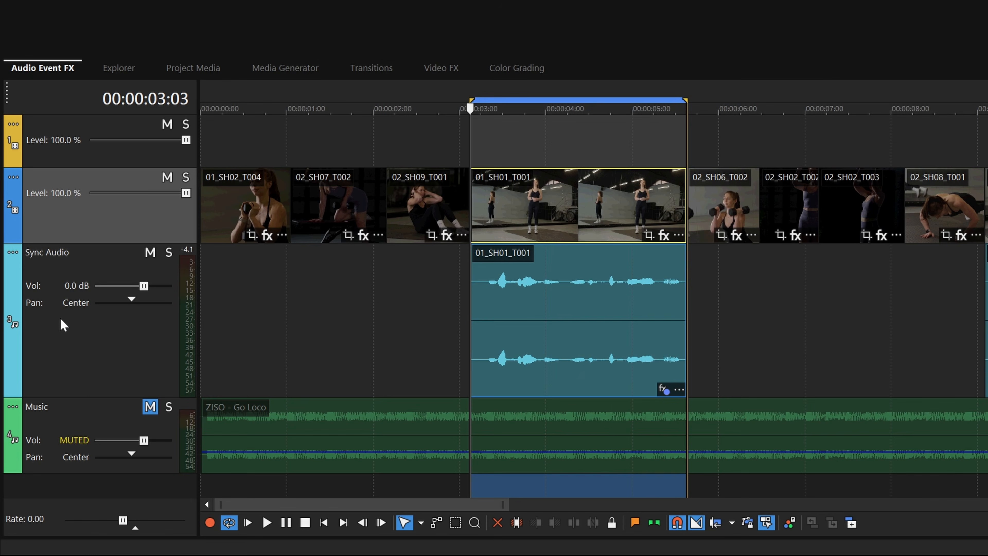
click(9, 254)
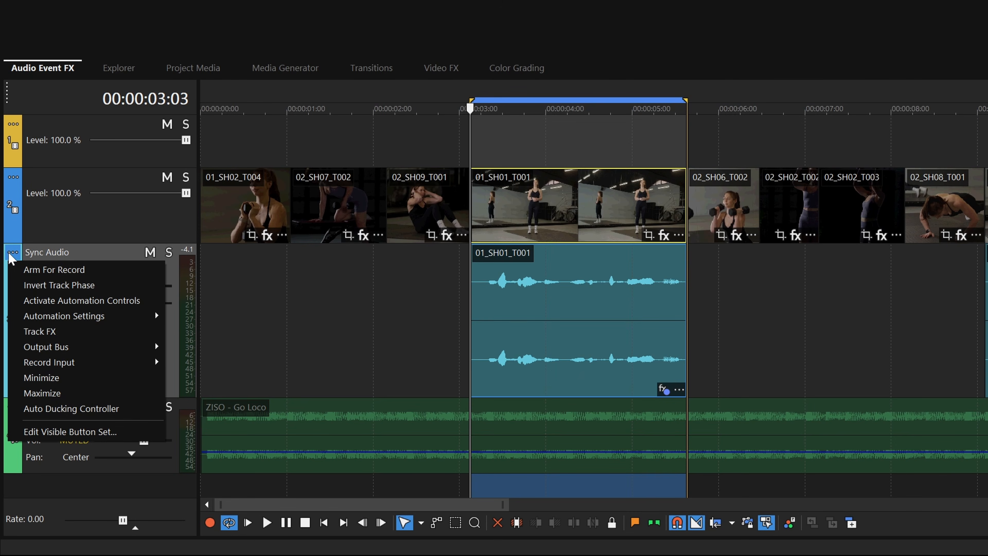
click(78, 336)
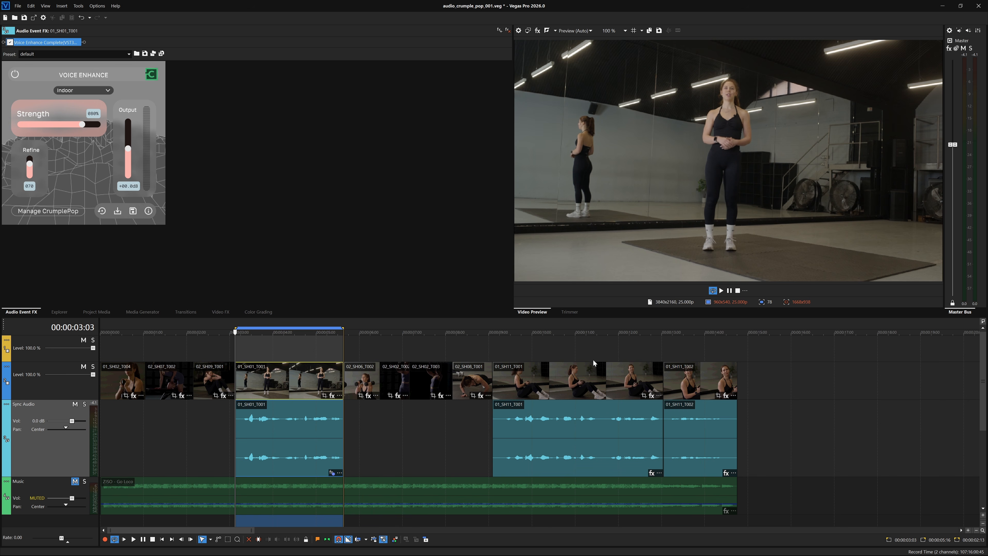
- Turn off loop playback and copy the 01_SH01_T001 audio event that carries the Voice Enhance effect
click(713, 290)
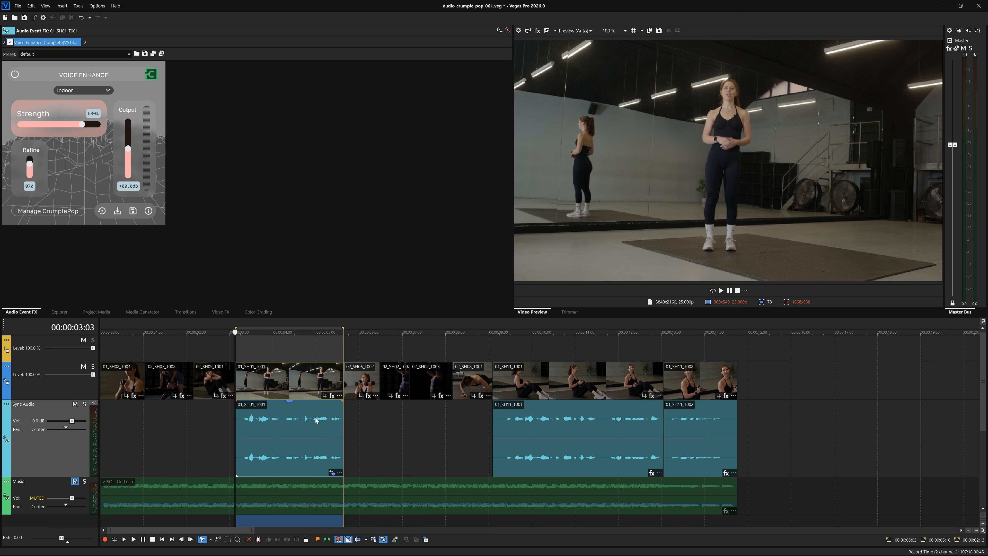
right_click(312, 426)
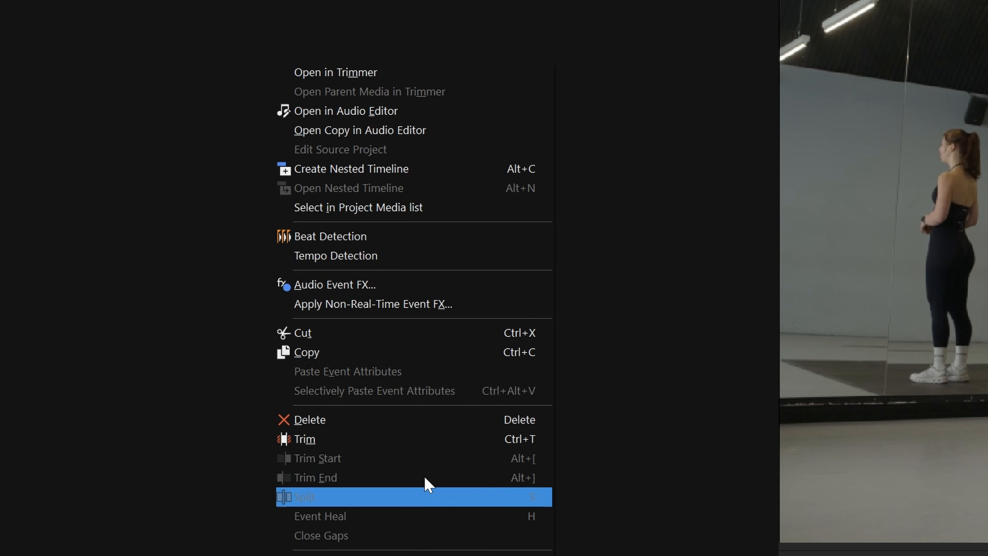
click(424, 352)
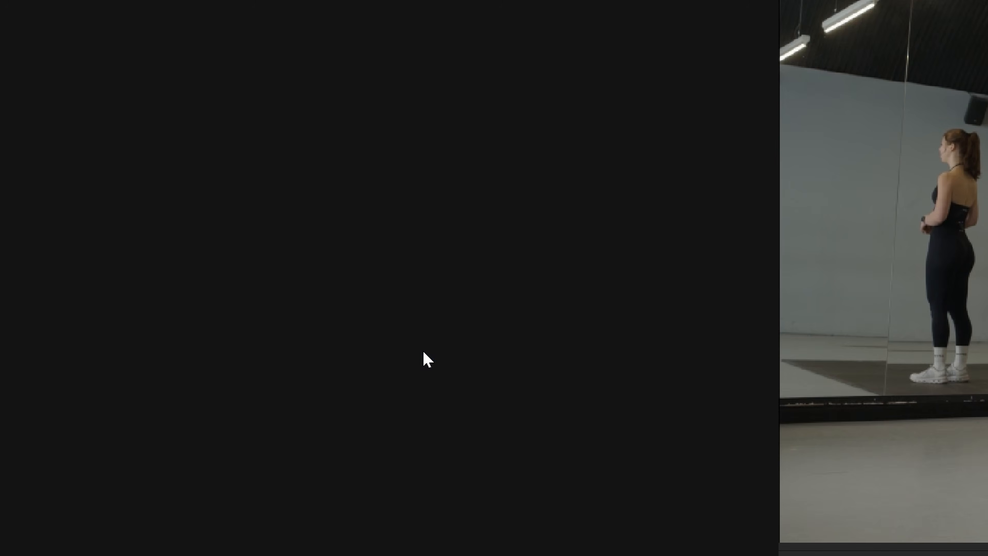
- Paste the copied event attributes onto the 01_SH11_T001 and 01_SH11_T002 audio events together
click(558, 429)
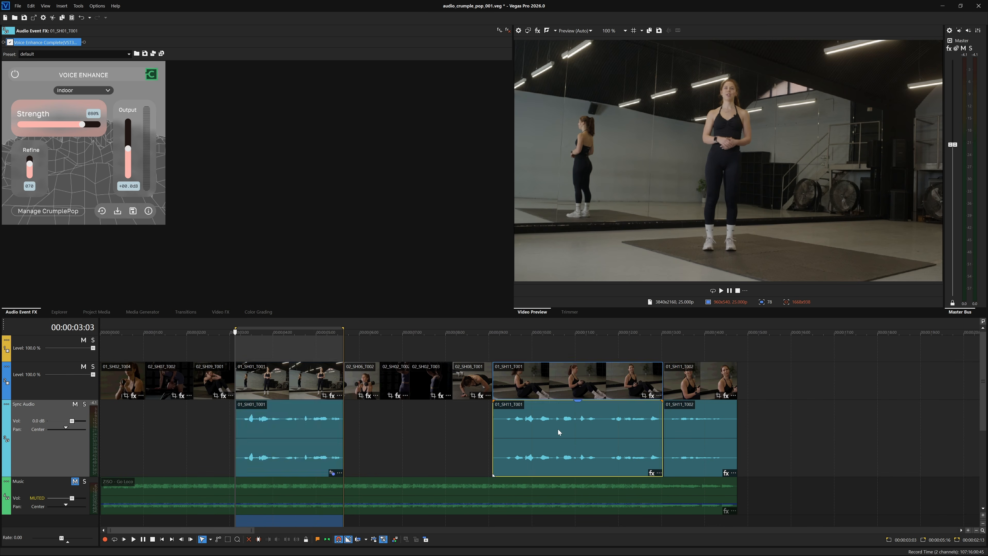
ctrl+click(683, 428)
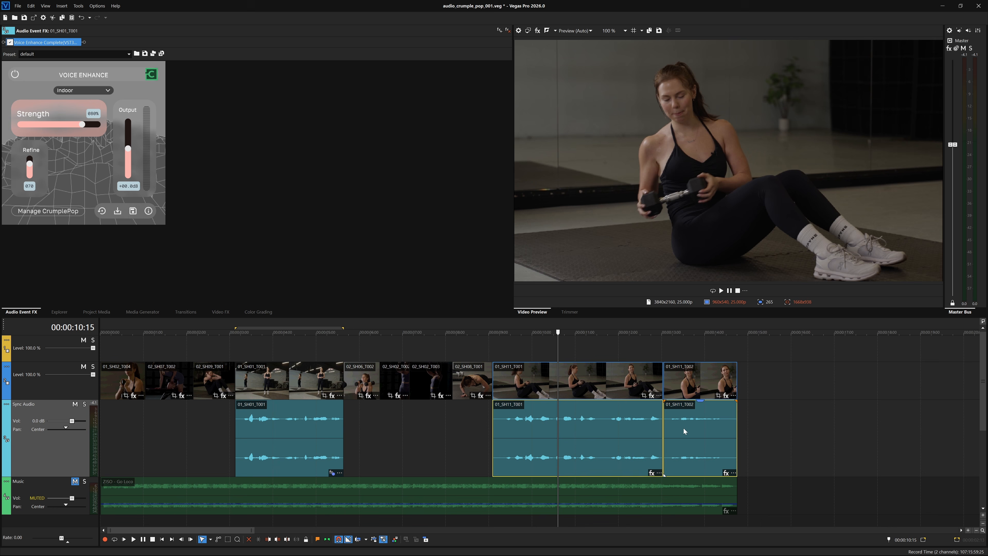
right_click(577, 429)
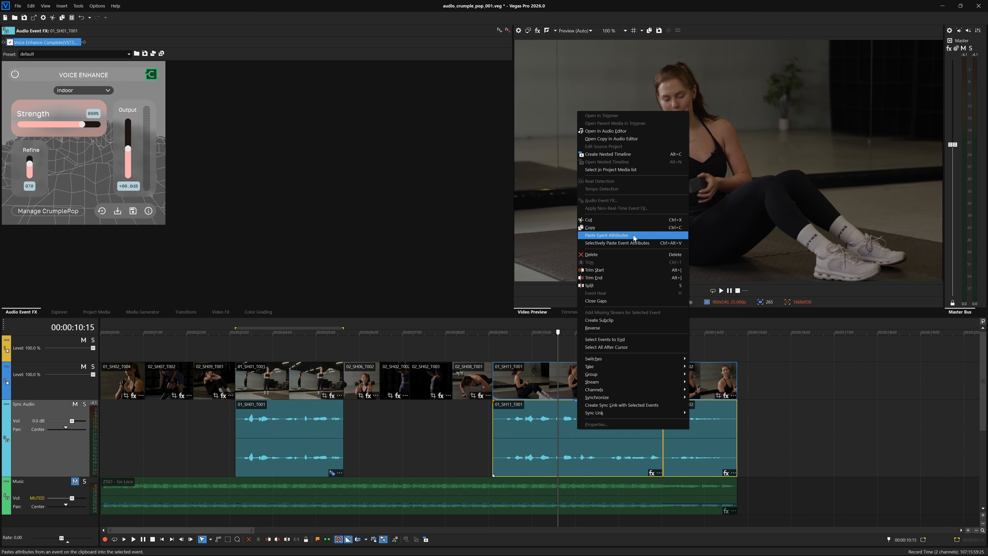
click(632, 235)
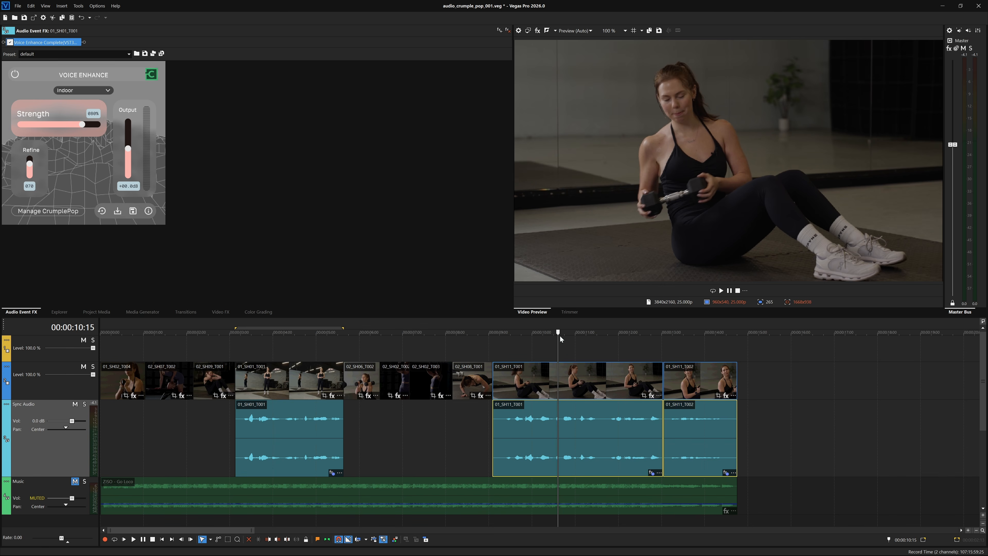
- Play the dialogue from the start of 01_SH11_T001 into 01_SH11_T002 and compare the loudness of the two clips
drag(558, 333, 496, 333)
click(720, 291)
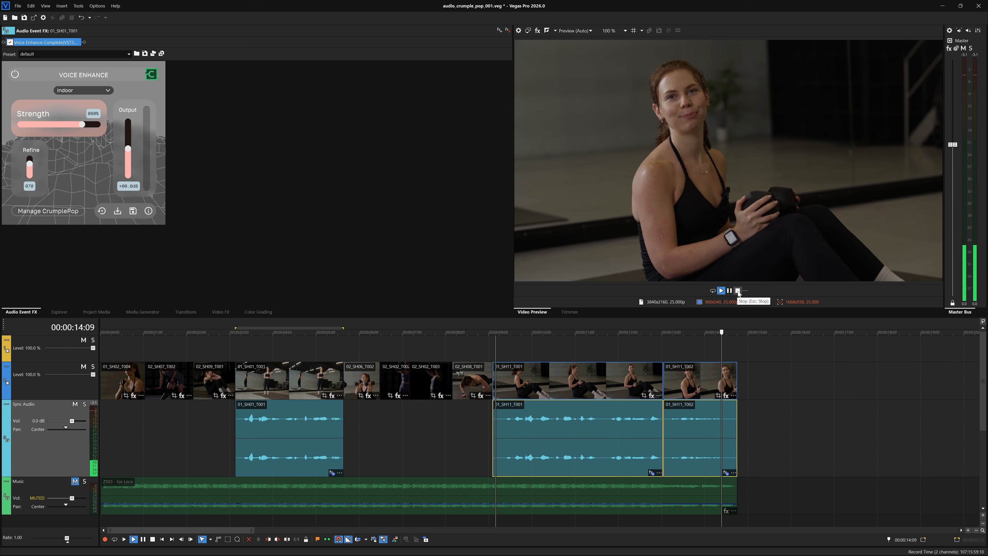
click(738, 291)
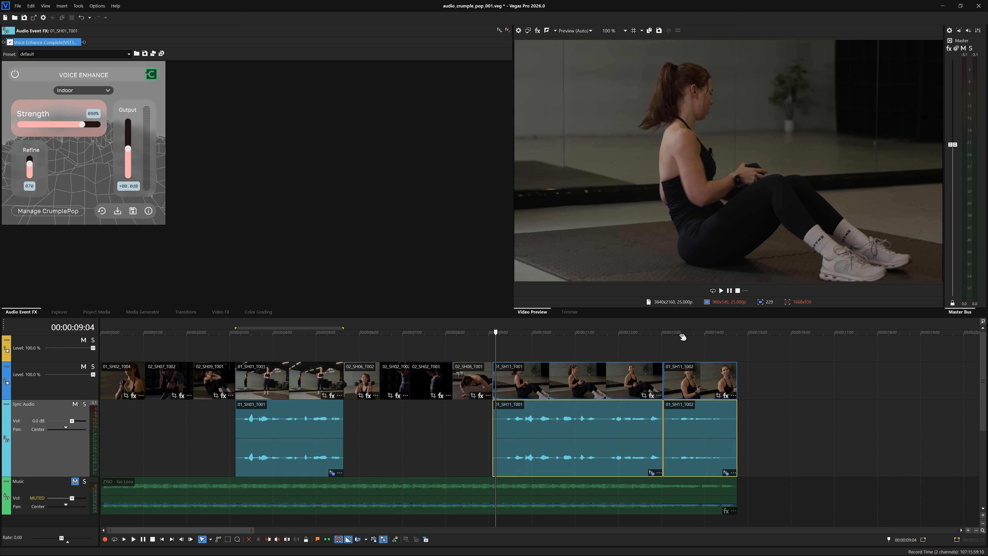
click(672, 332)
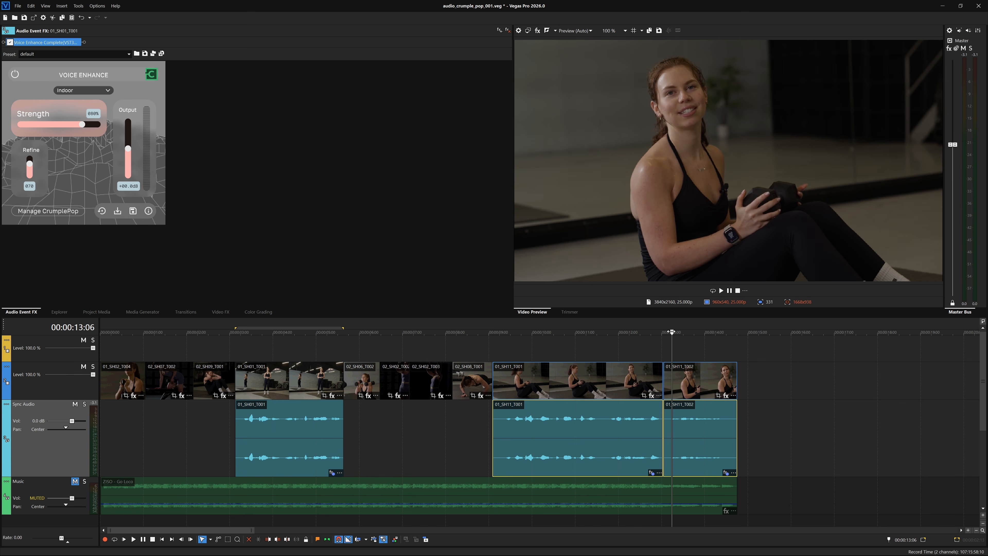
click(495, 349)
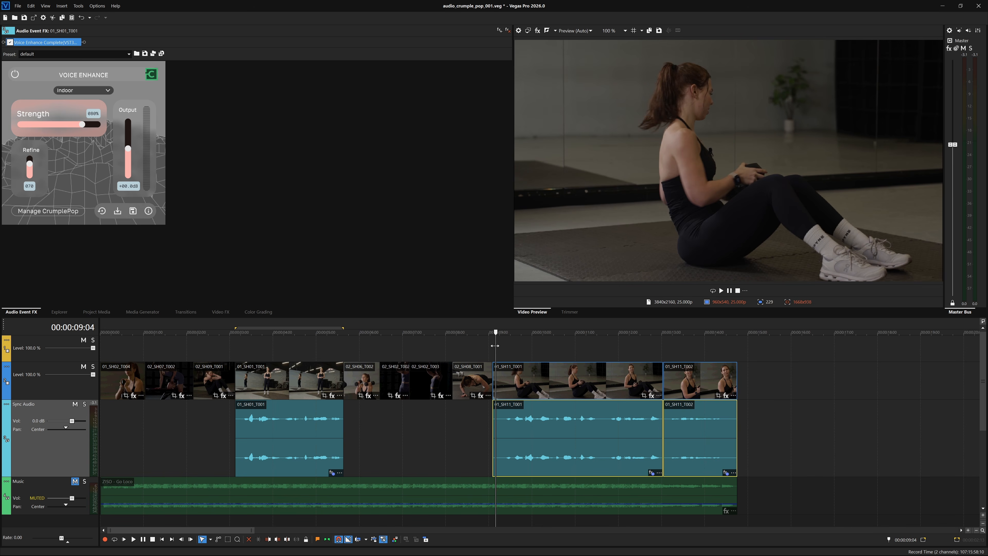
- Set the Voice Enhance output of the 01_SH11_T002 audio event to -5.3 dB with the Indoor mode selected
click(726, 473)
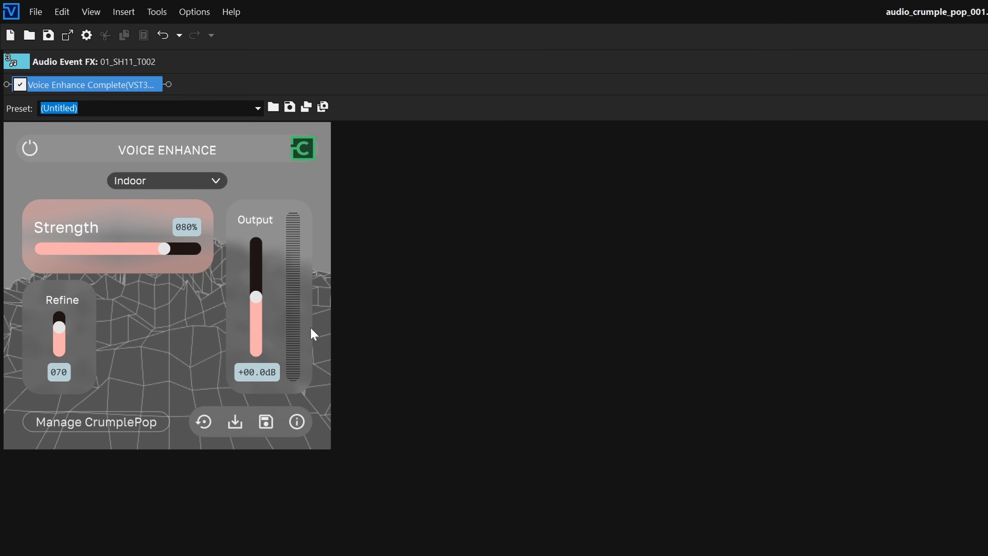
drag(129, 148, 133, 156)
drag(261, 307, 262, 312)
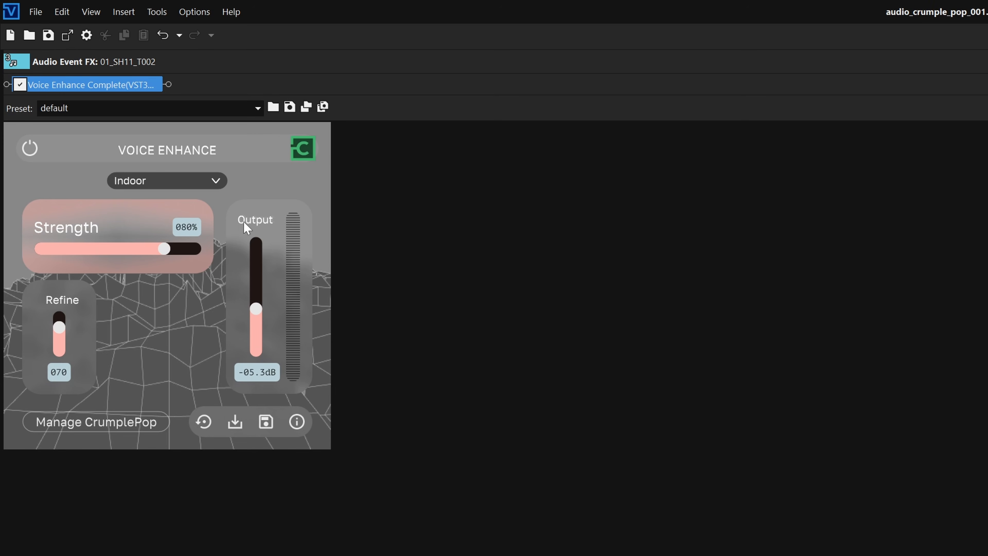
click(217, 182)
click(192, 204)
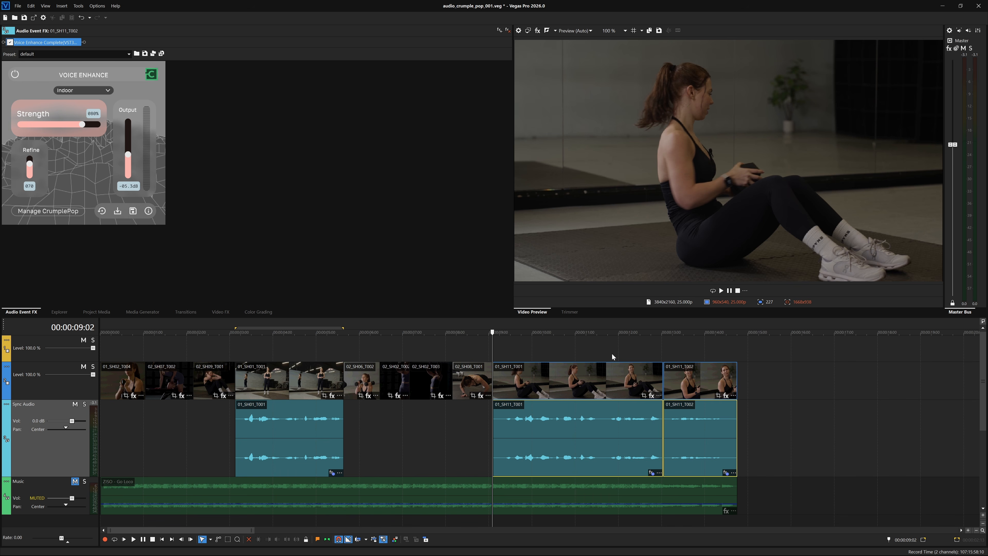
- Play the 01_SH11 dialogue again from the start of 01_SH11_T001 to check the adjusted level
click(720, 291)
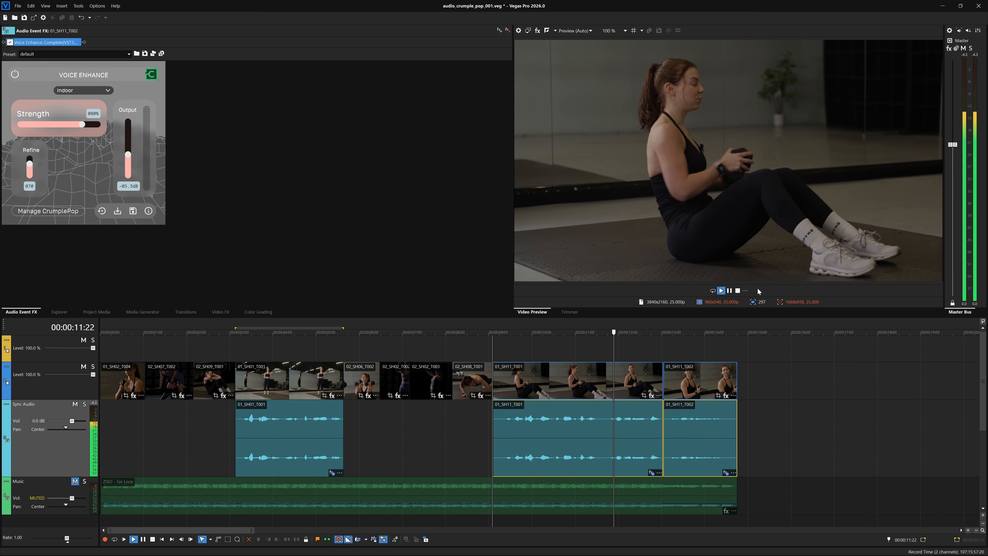
click(738, 291)
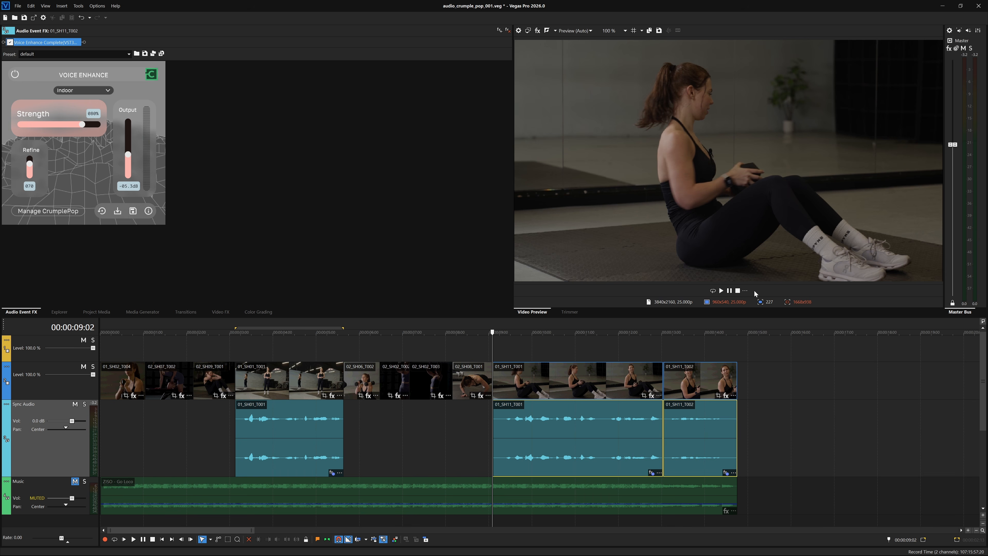